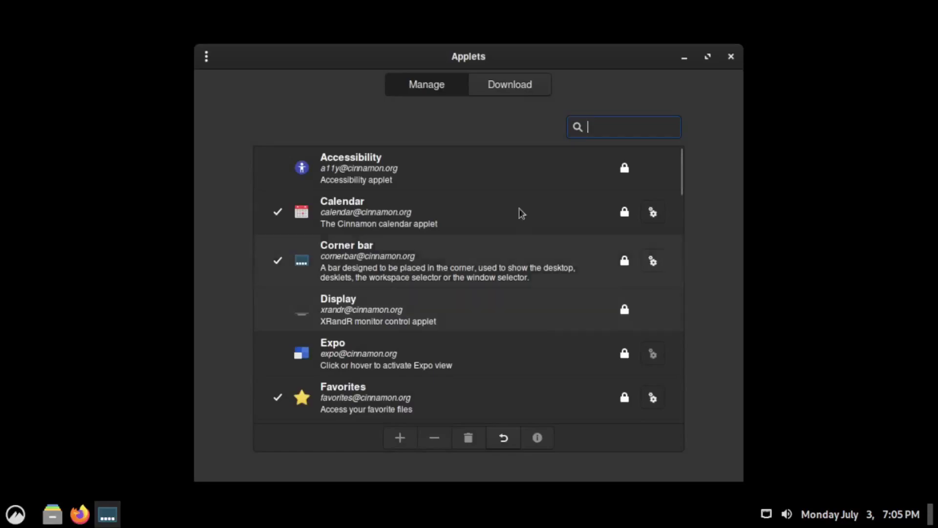
Install the Weather applet from the downloadable applets list
left_click(511, 82)
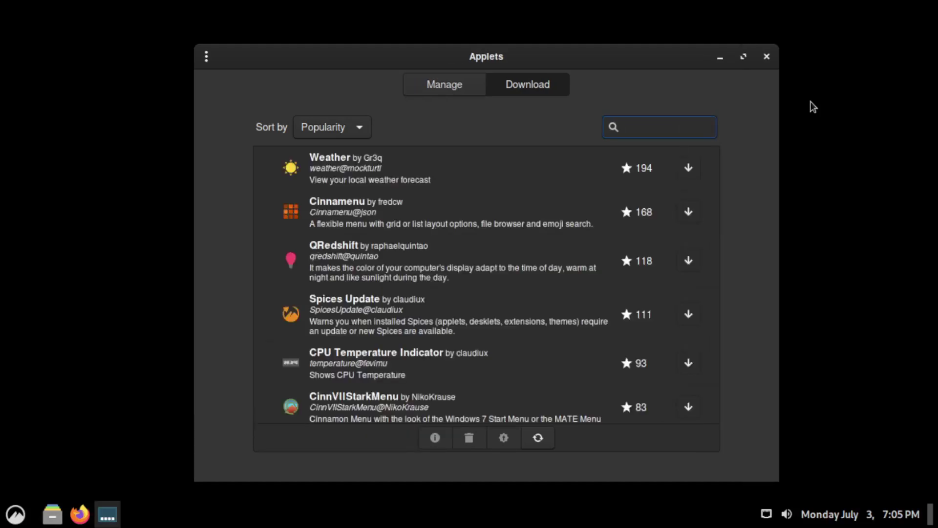
left_click(358, 162)
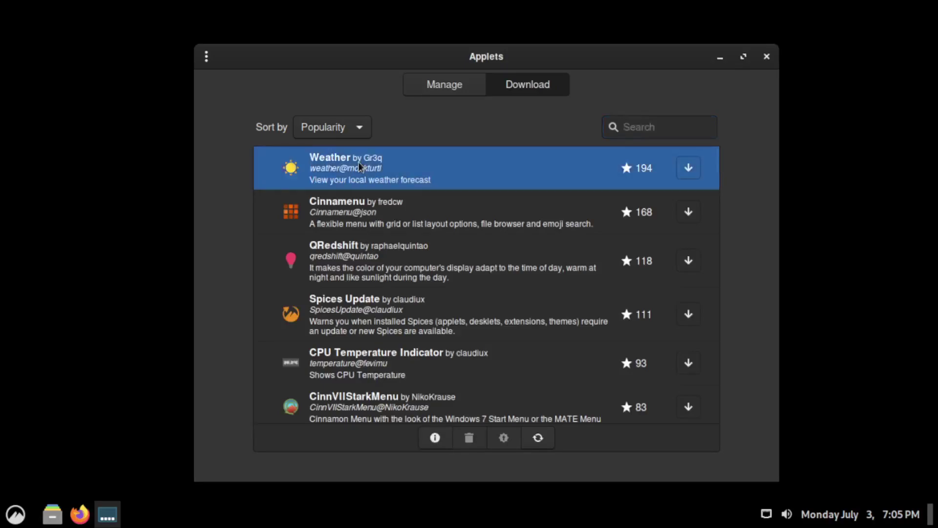
left_click(689, 167)
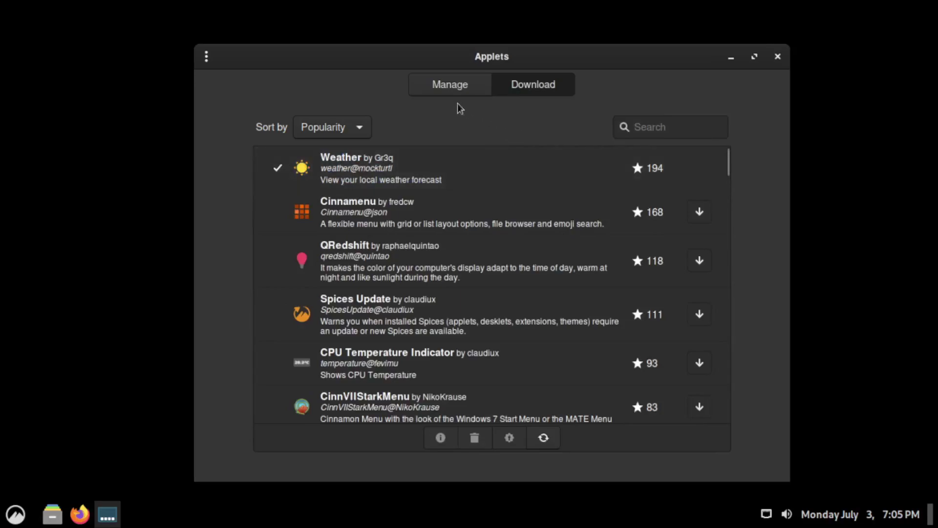
Enable the installed Weather applet on the panel, then close Applets settings
left_click(448, 87)
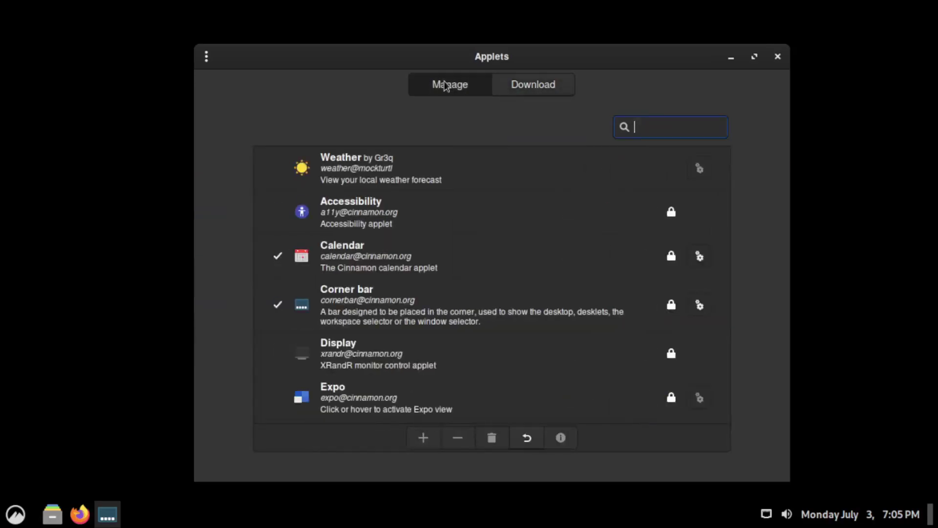
left_click(348, 166)
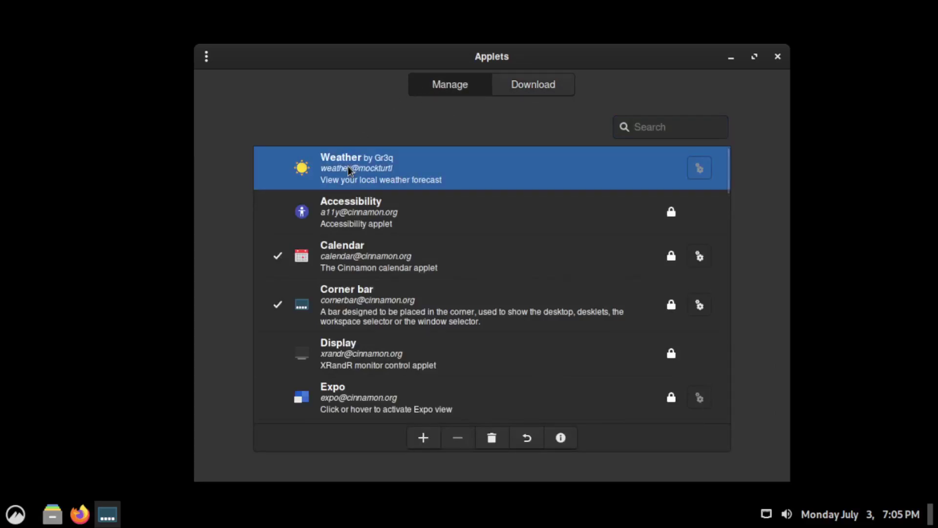
left_click(422, 438)
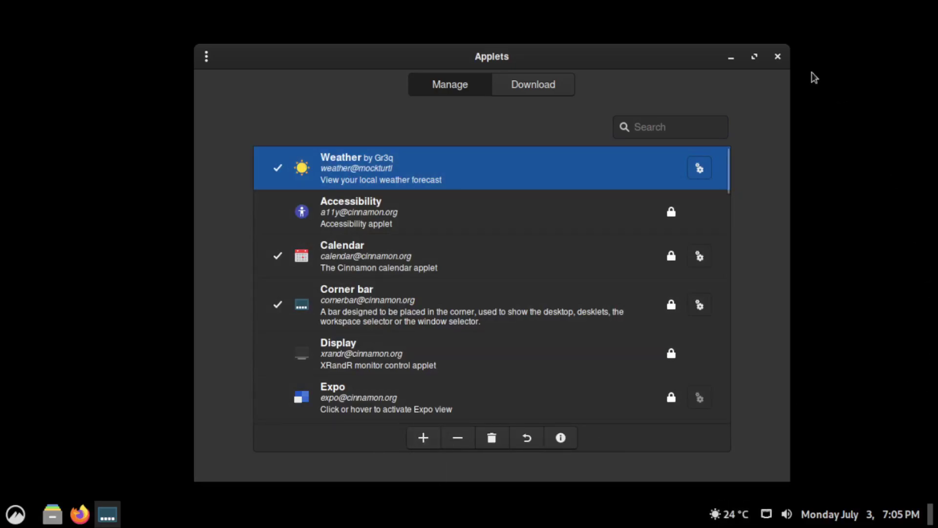
left_click(778, 56)
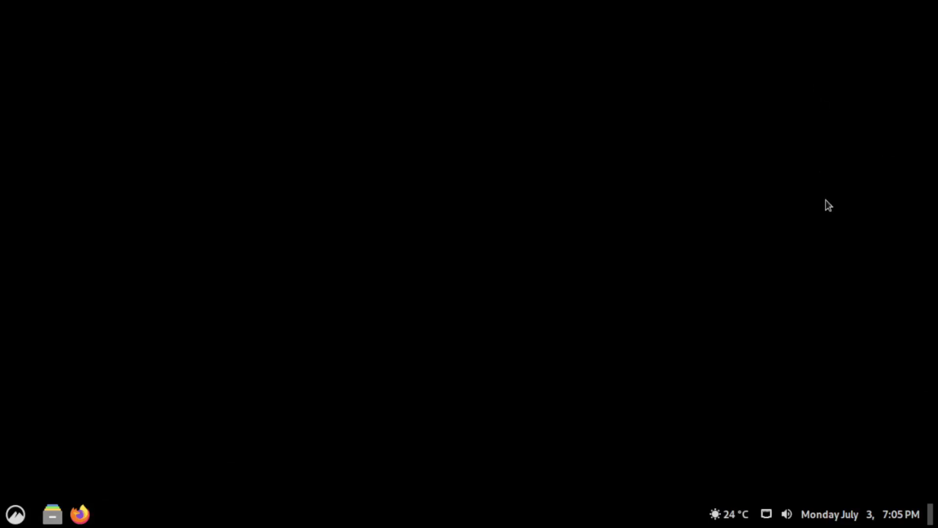
Show the panel weather applet's Toronto forecast popup, expanded to the hourly forecast
left_click(723, 515)
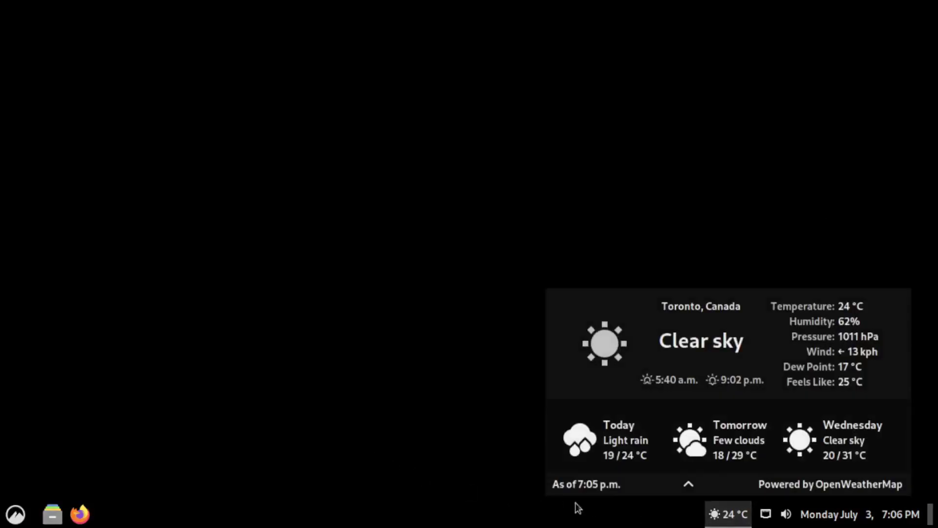
left_click(690, 485)
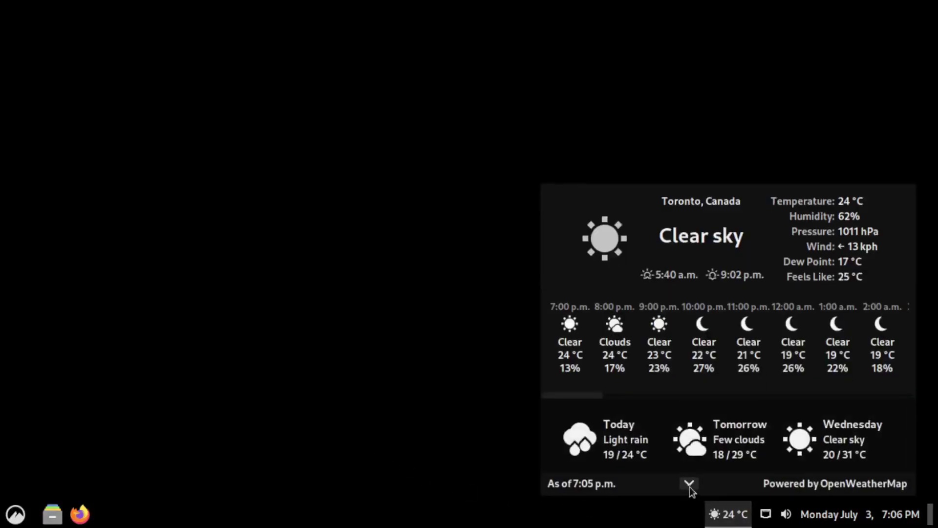
left_click_drag(589, 397, 668, 396)
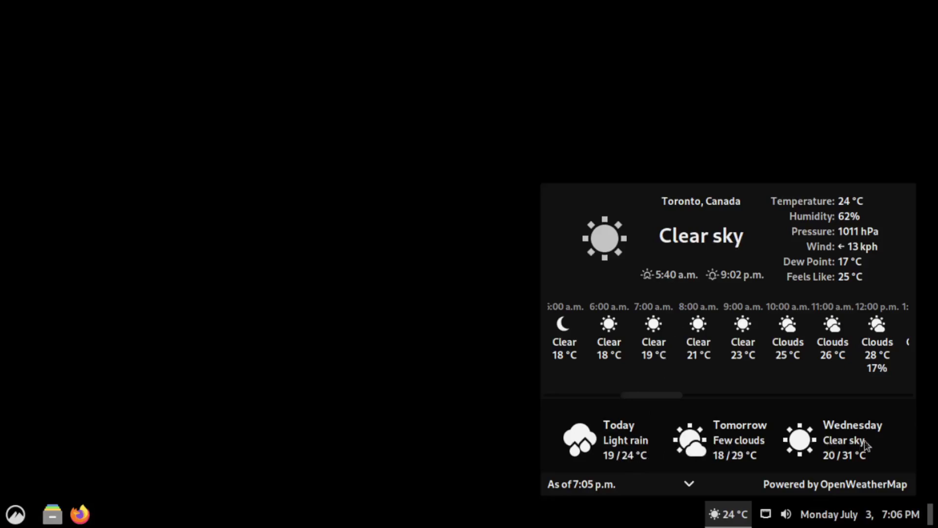
mouse_move(627, 395)
left_mouse_down()
mouse_move(689, 398)
mouse_move(573, 376)
left_mouse_up()
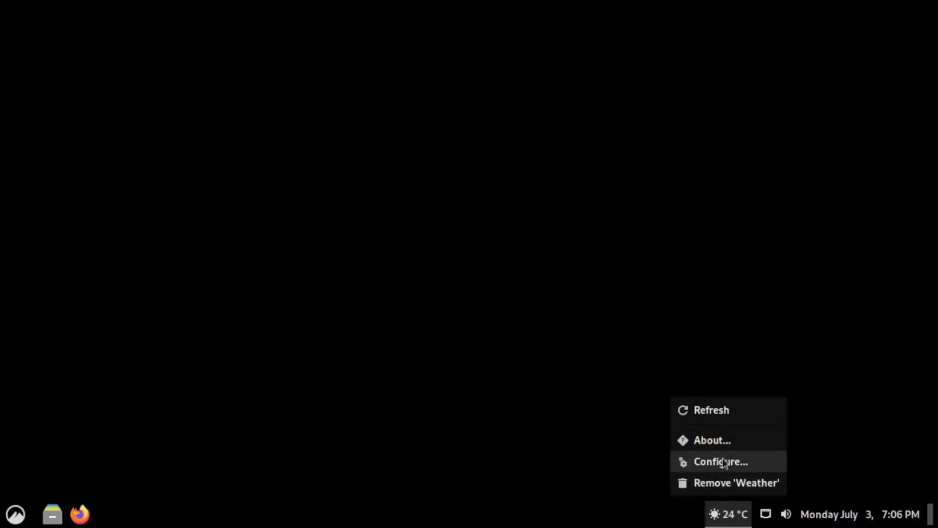
In the Weather applet's settings, set hourly forecast length to 26 and enable minutely precipitation
left_click(721, 461)
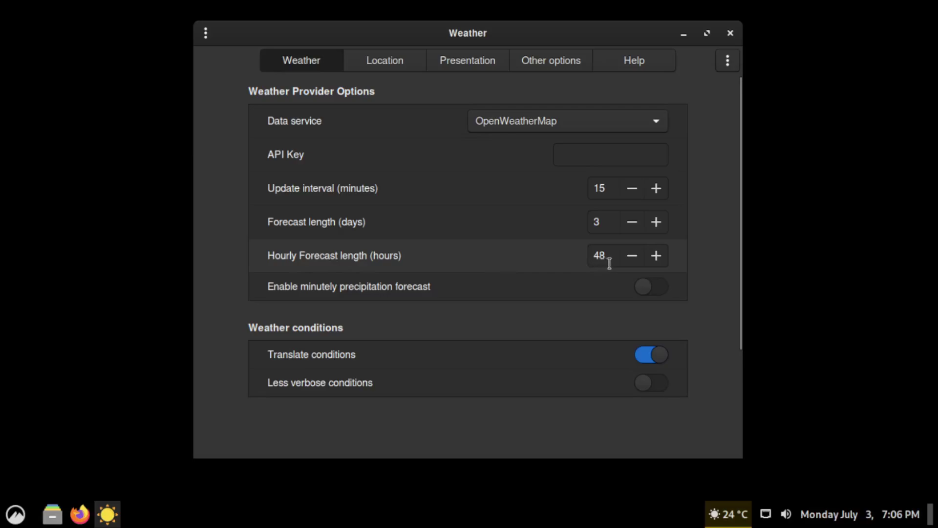
left_click(632, 255)
left_click(632, 256)
left_click(631, 256)
left_click(631, 256)
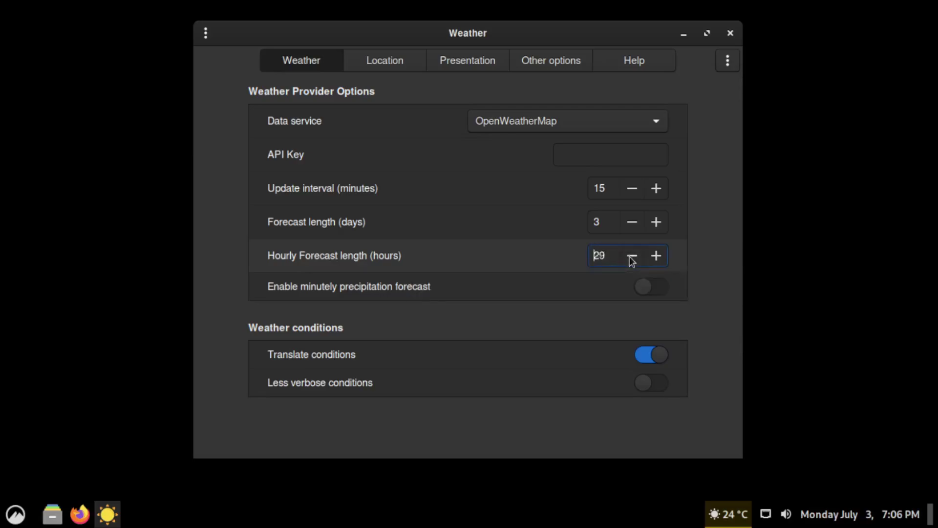
left_click(632, 256)
left_click(632, 256)
left_click(631, 255)
left_click(632, 255)
left_click(632, 256)
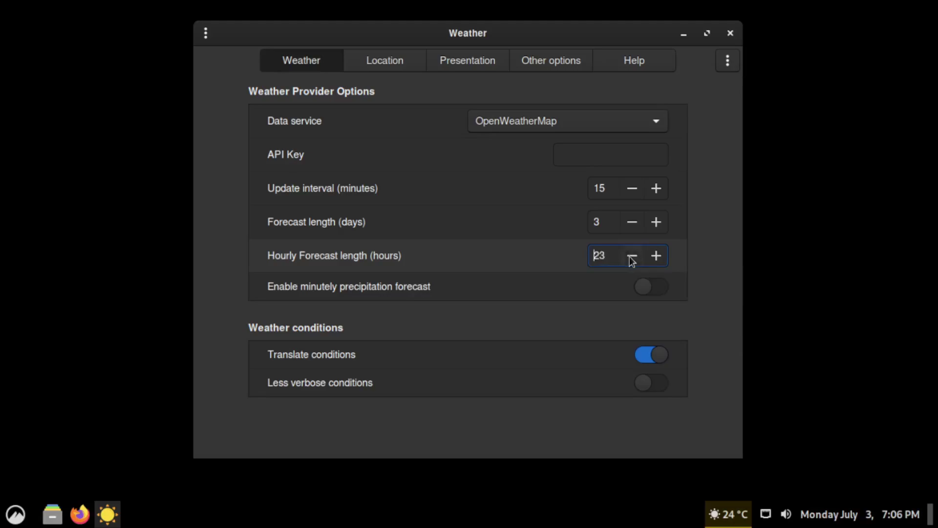
left_click(656, 256)
left_click(656, 256)
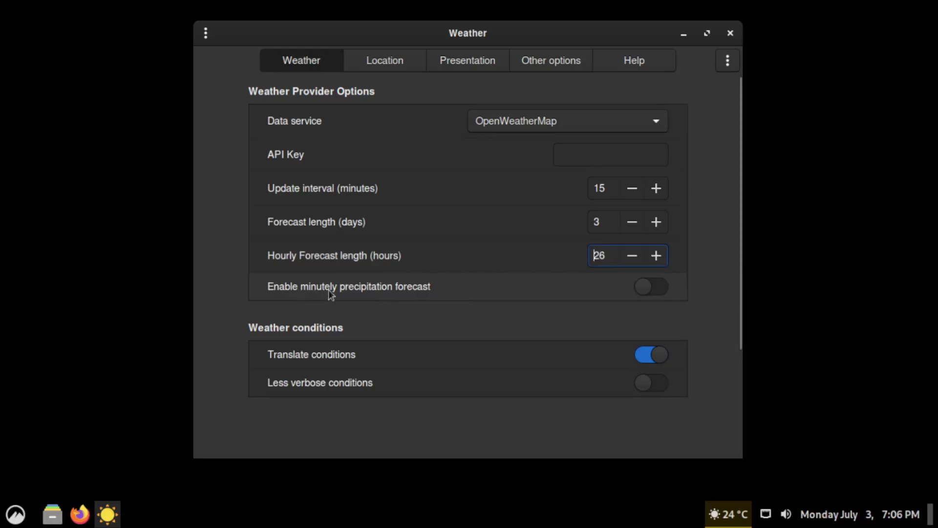
mouse_move(349, 286)
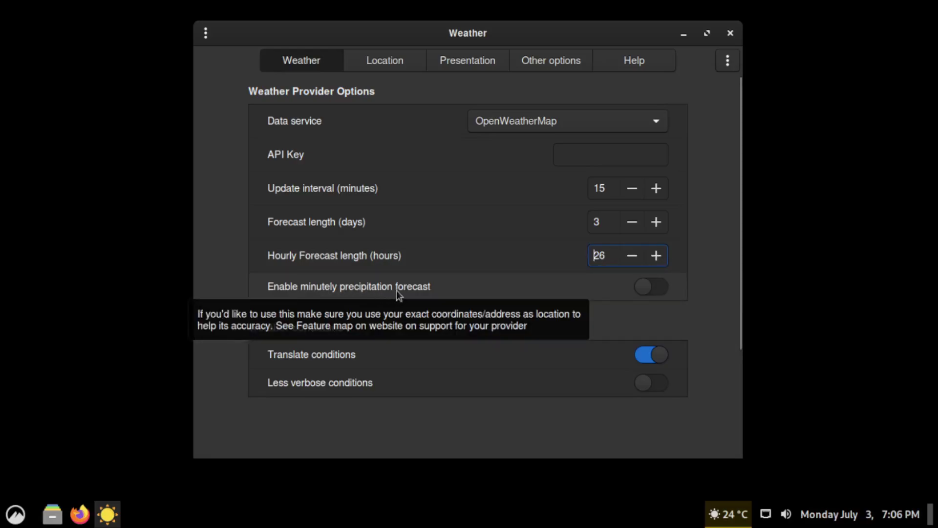
left_click(651, 286)
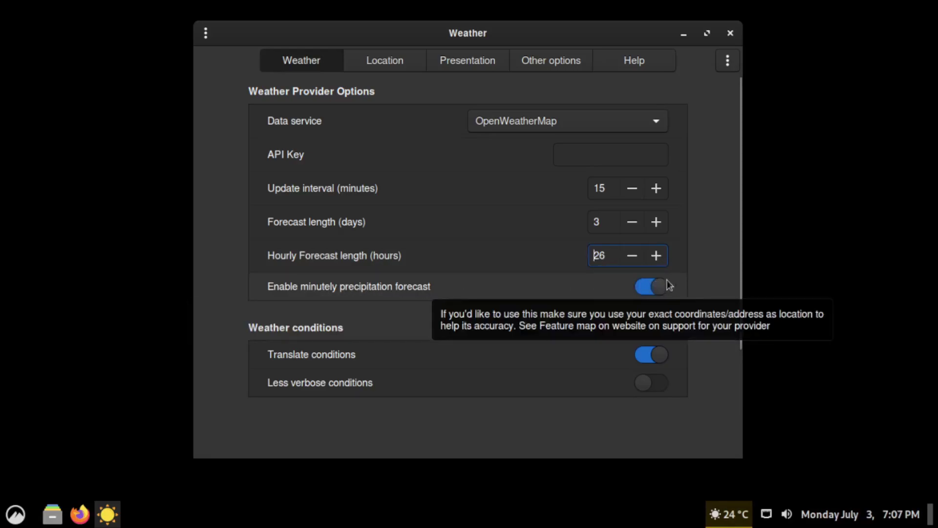
left_click(730, 32)
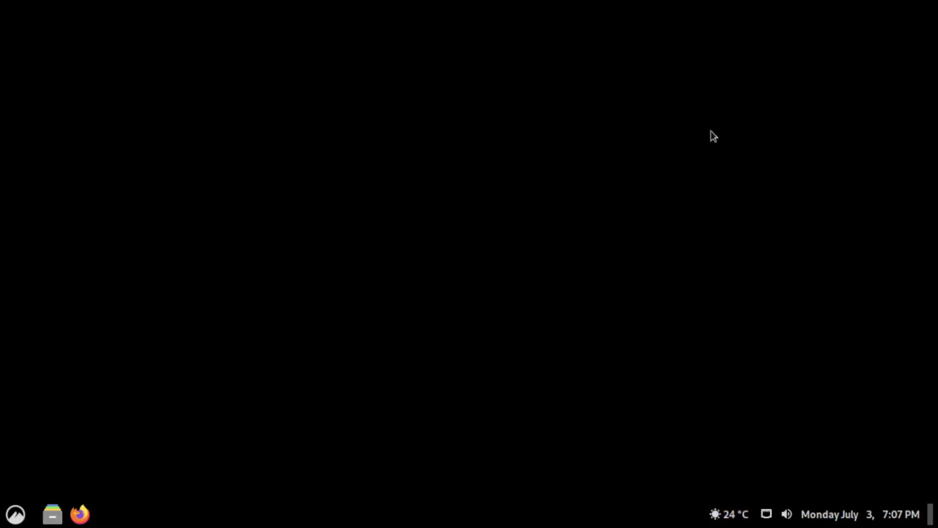
left_click(718, 514)
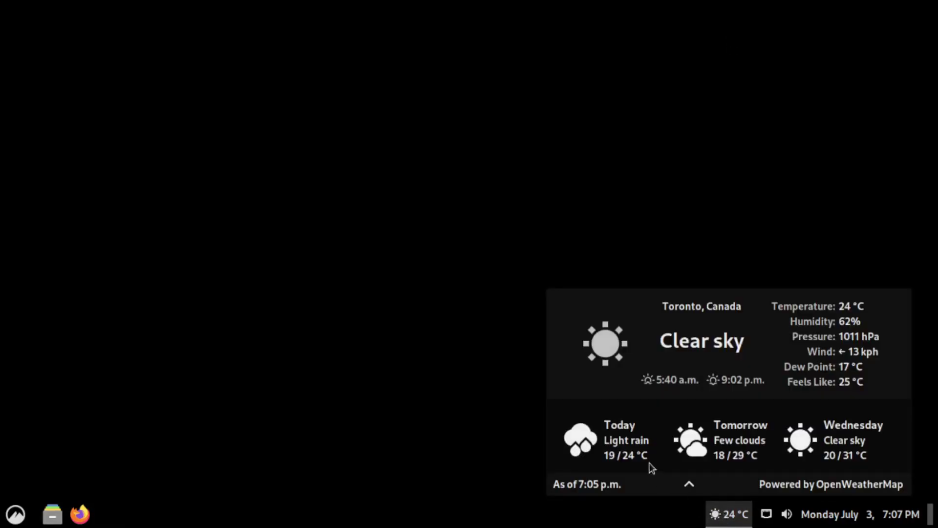
left_click(689, 484)
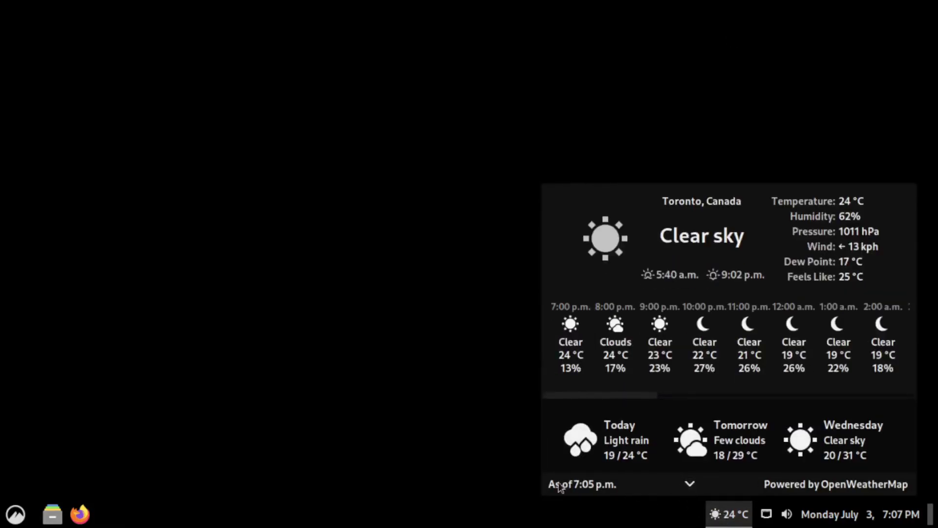
left_click(385, 409)
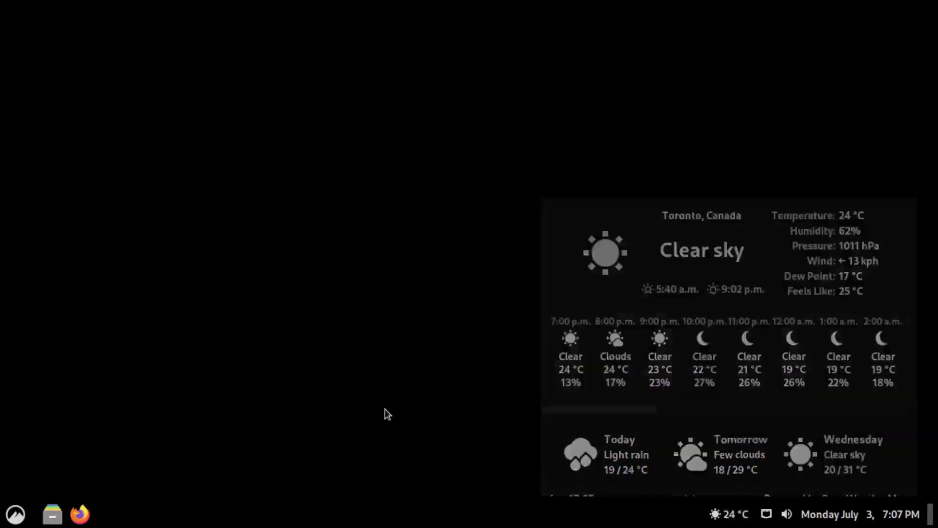